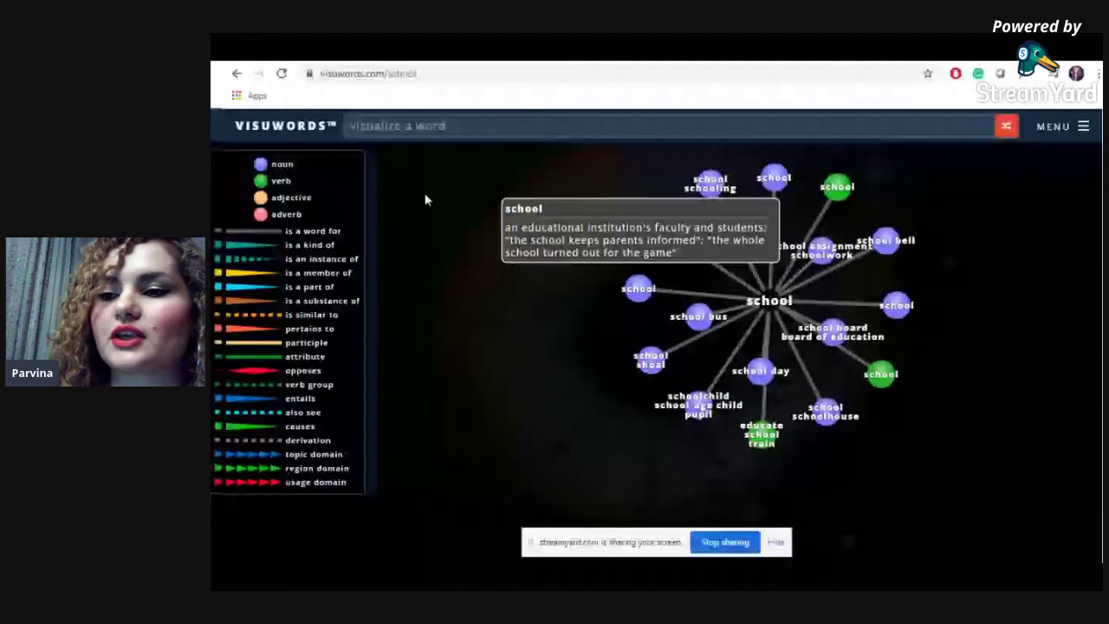
Step: Switch the shared browser from the Visuwords school graph to Mentimeter
key("alt+Tab")
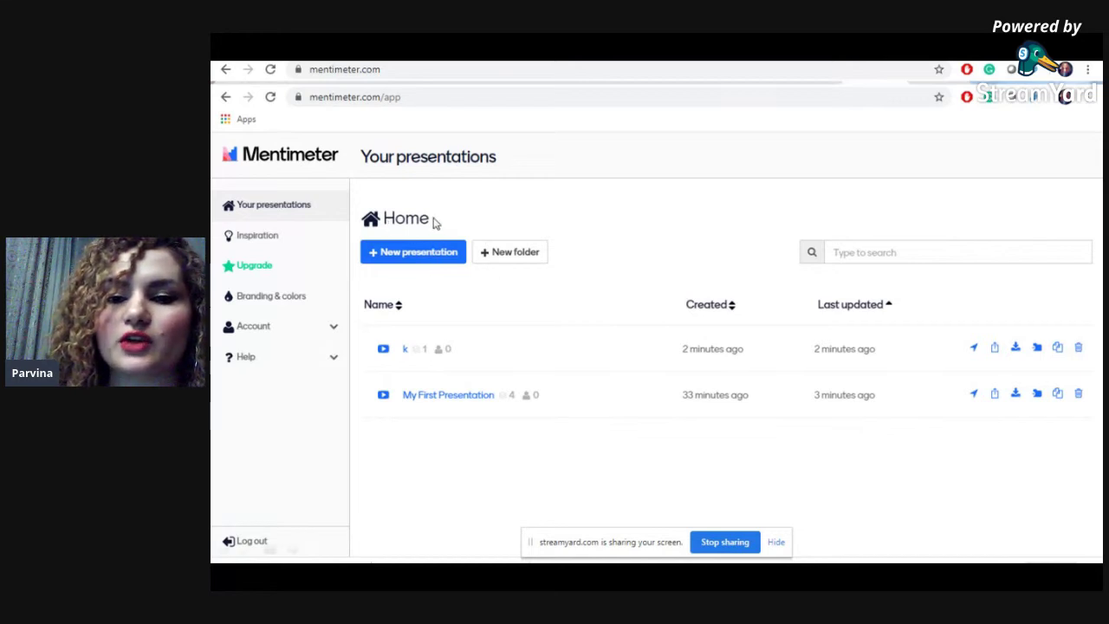
Step: Start a new presentation from the Your presentations list
left_click(401, 262)
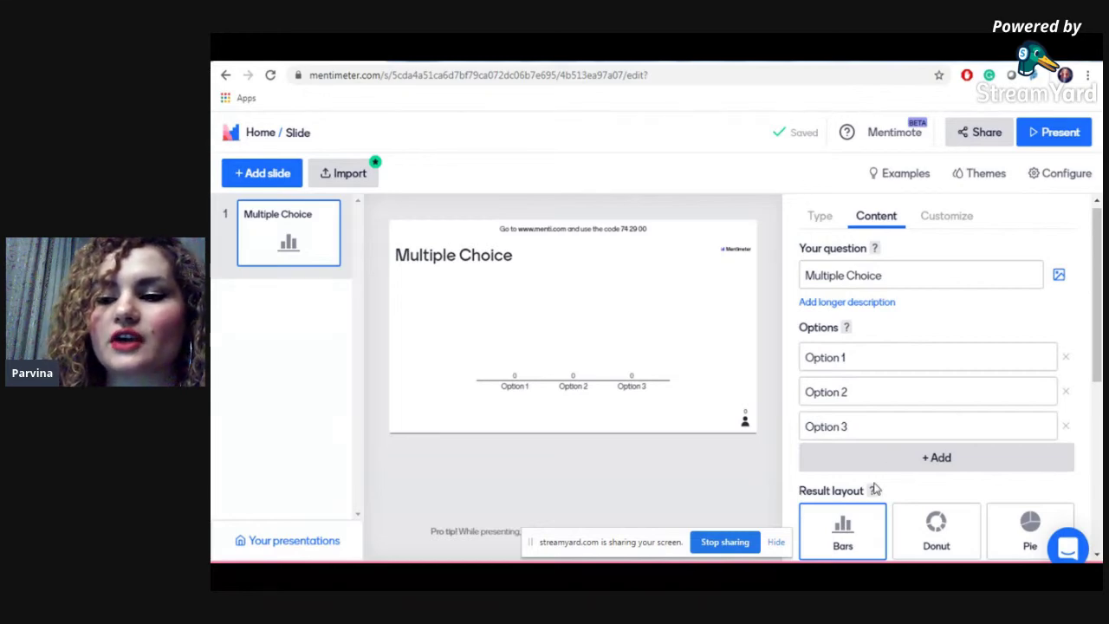
Step: Bring up the phone's menti.com page with the presentation code entered
scroll(953, 467, "down", 3)
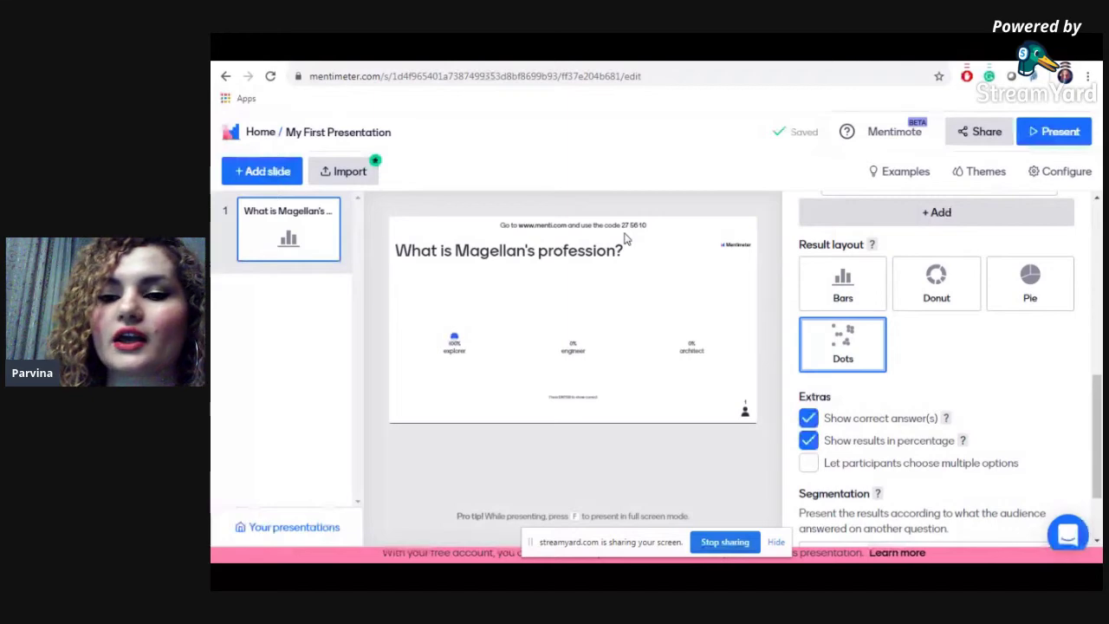
key("alt+Tab")
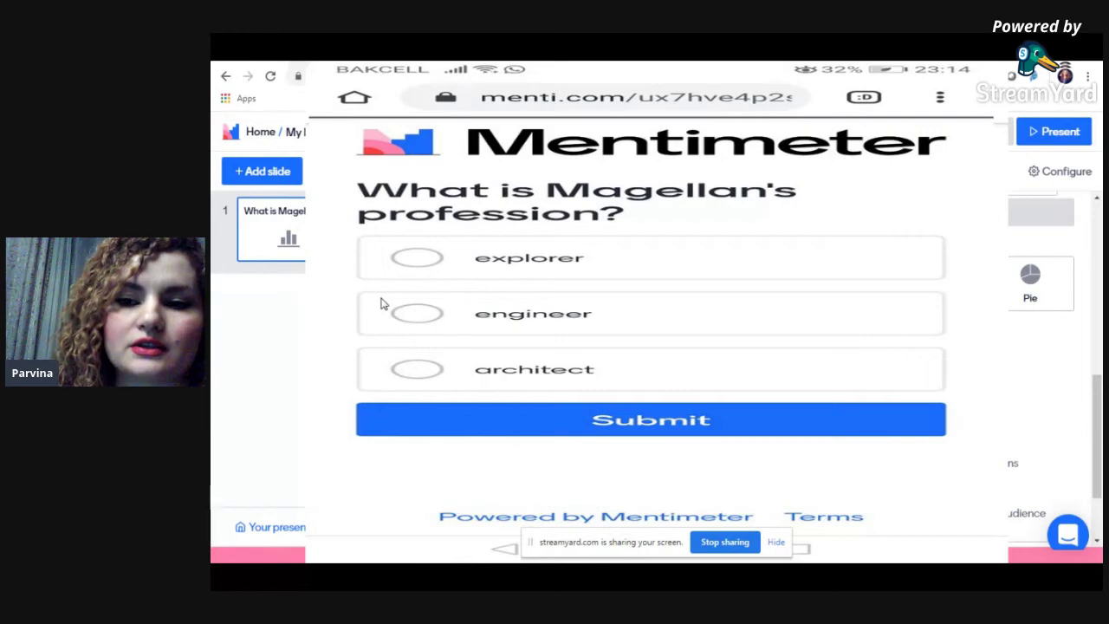
Step: Show the full-screen results for 'What is Magellan's profession?': 100% explorer
key("alt+Tab")
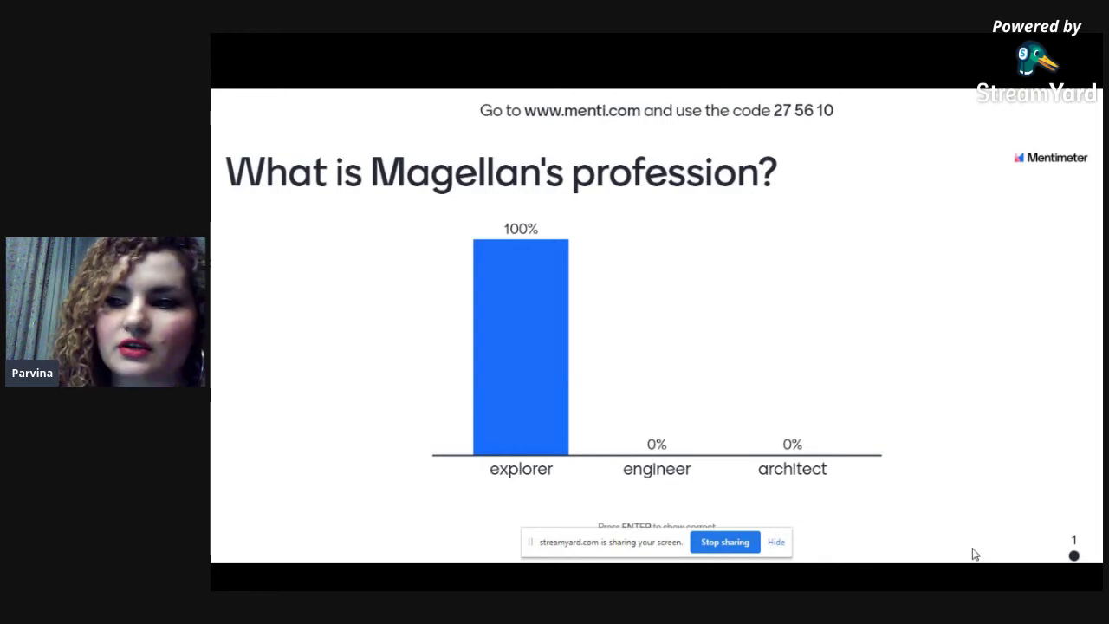
Step: Leave the live presentation and return to the My First Presentation editor
key("Right")
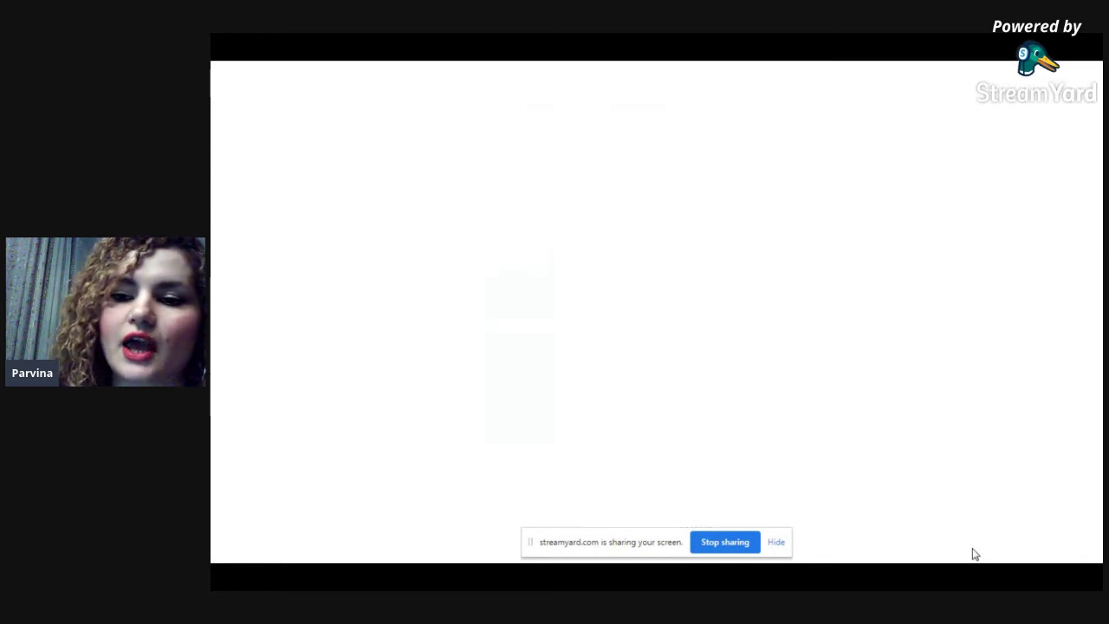
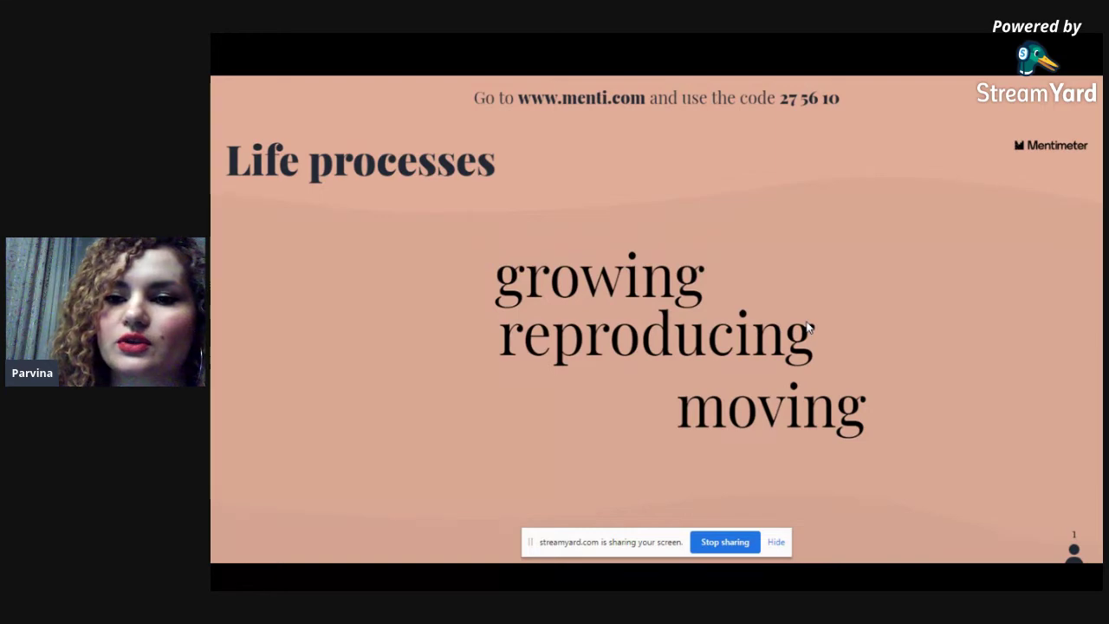
Step: Exit full-screen presentation mode back to editing the Life processes word-cloud slide
key("Escape")
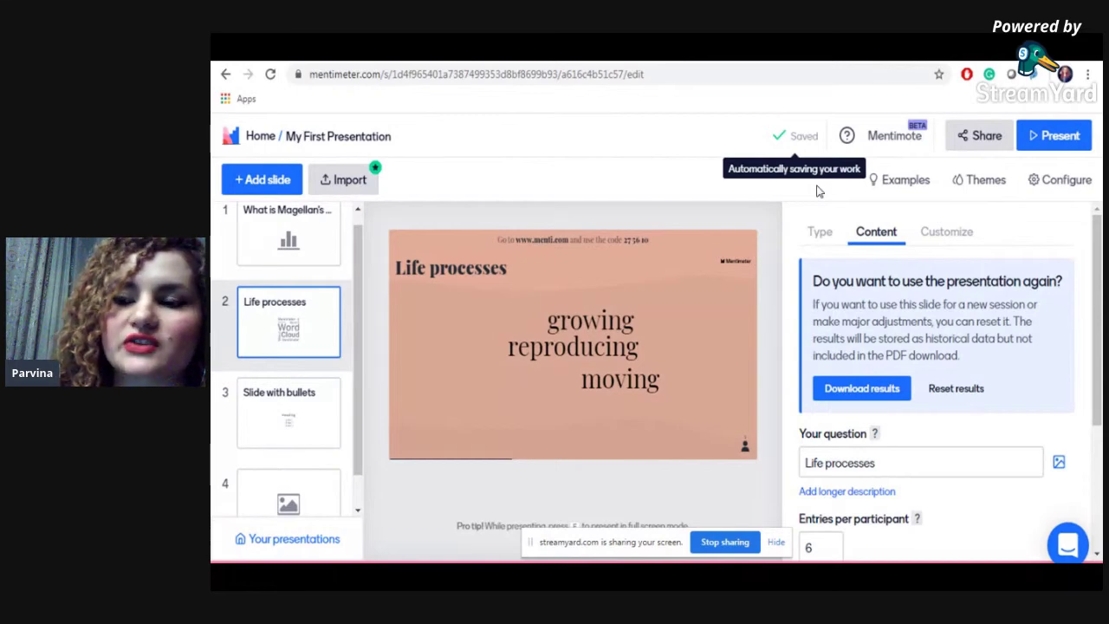
Step: Show the presentation's Share settings, then switch to the Socrative teacher launch URL page
left_click(949, 144)
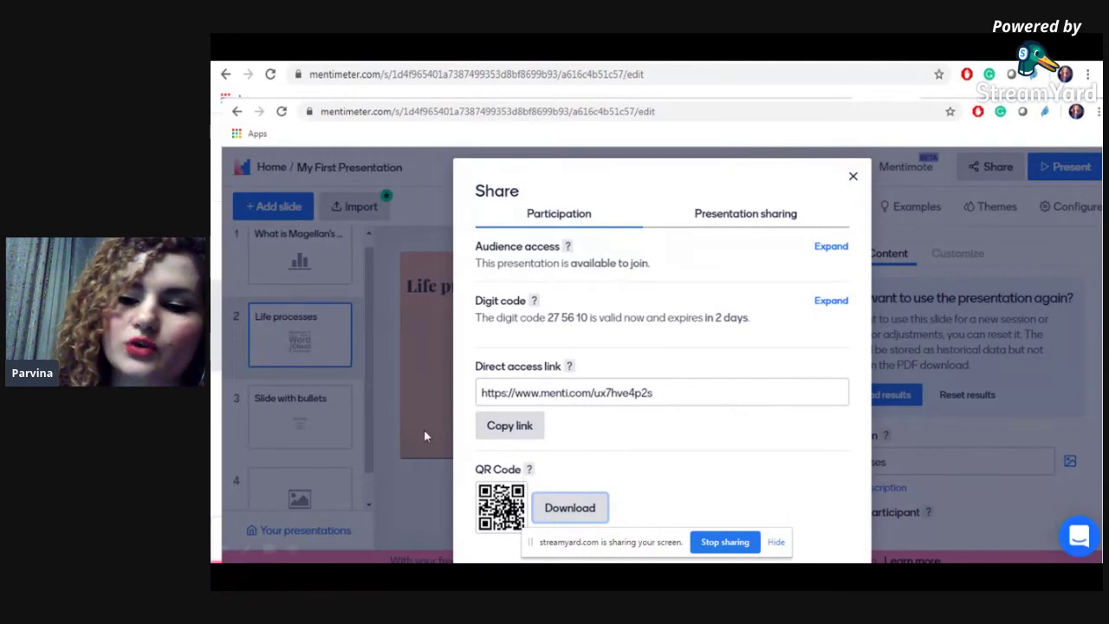
key("alt+Tab")
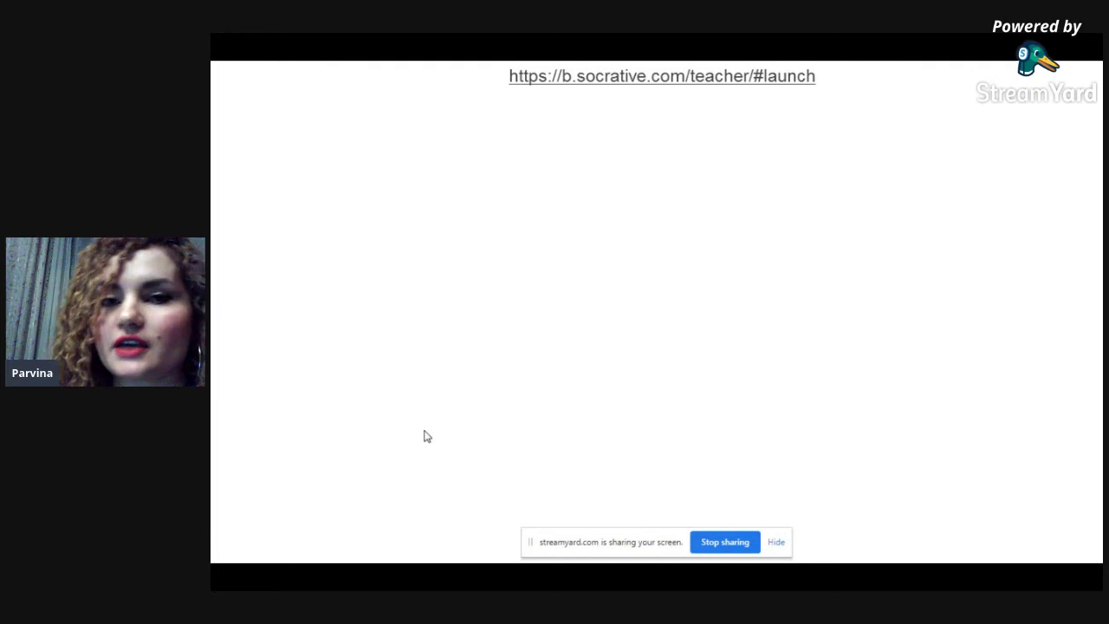
Step: Switch to the browser showing the 'Meet Socrative' homepage
key("alt+Tab")
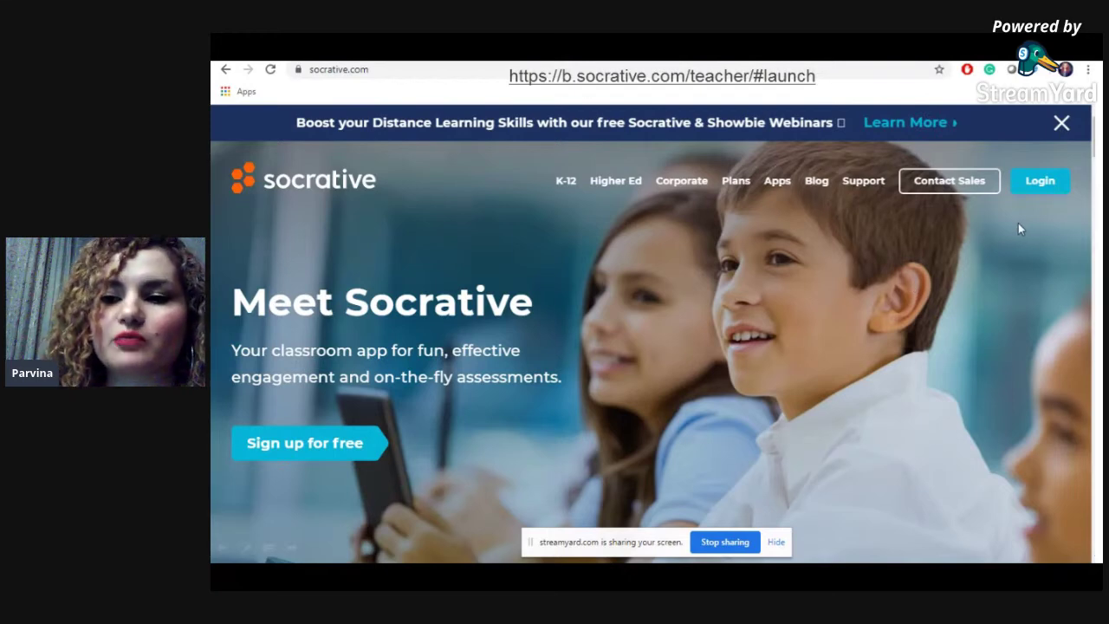
Step: Switch to the logged-in b.socrative.com/teacher/#launch window and reload the Launch dashboard
key("alt+Tab")
key("alt+Tab")
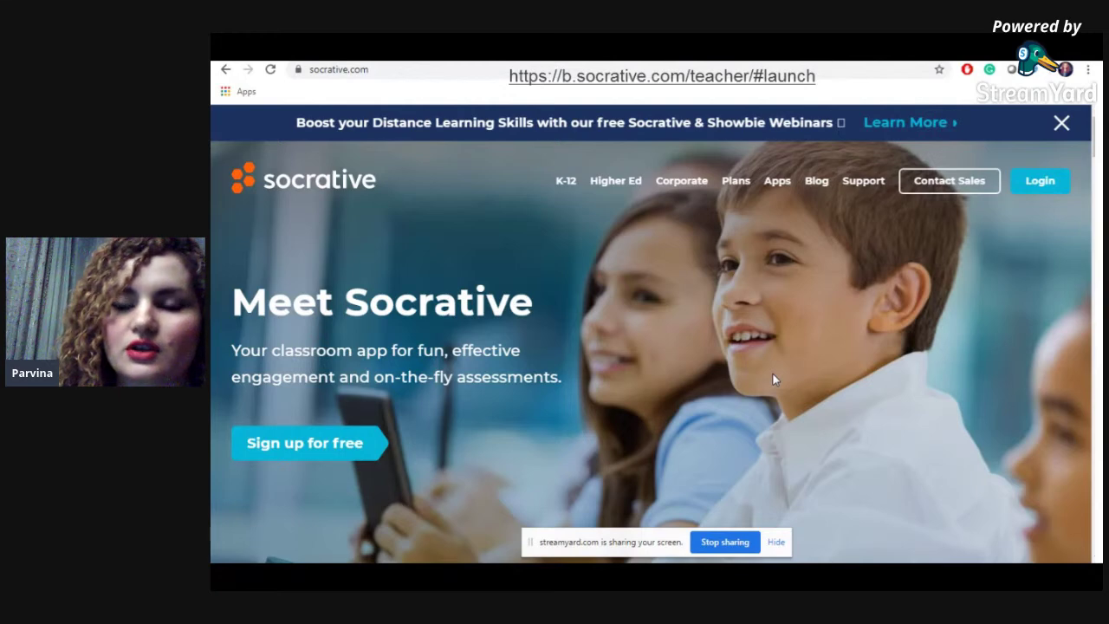
key("alt+Tab")
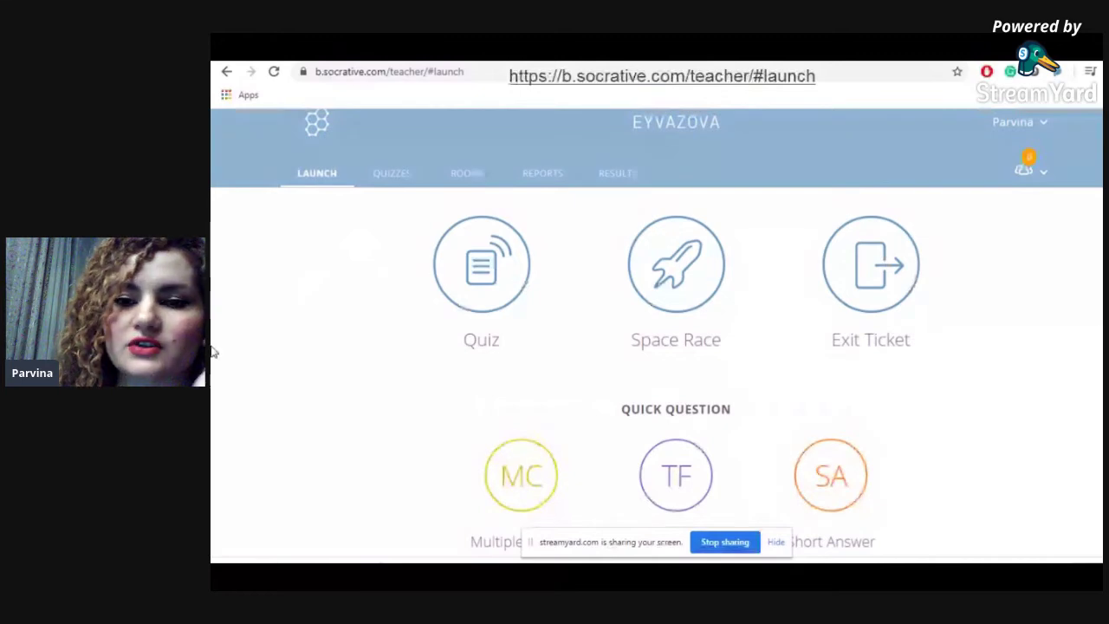
left_click(452, 174)
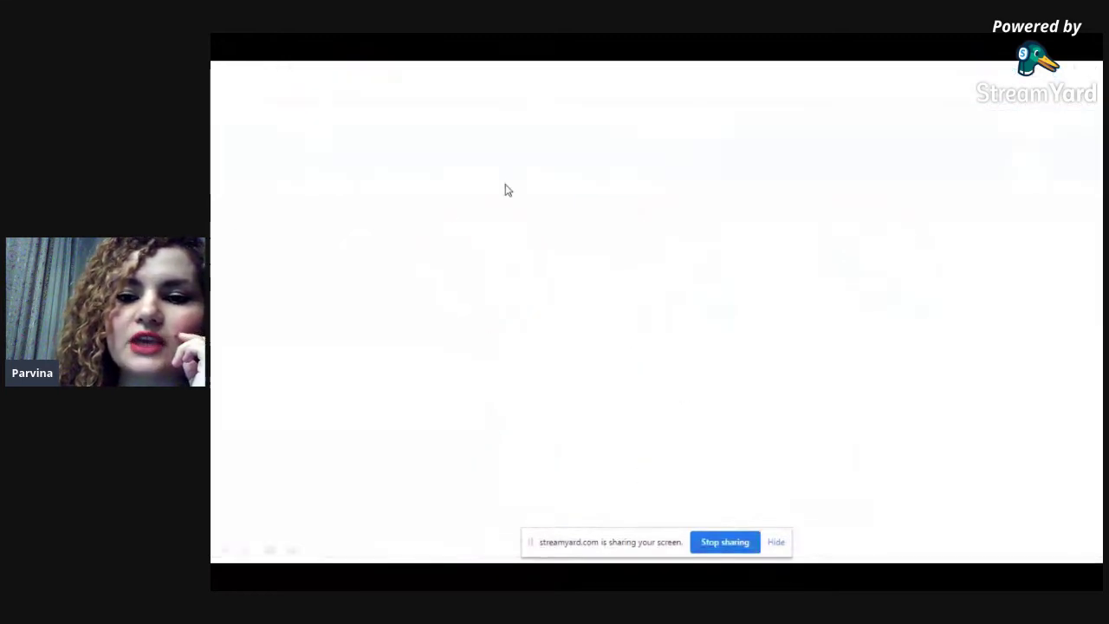
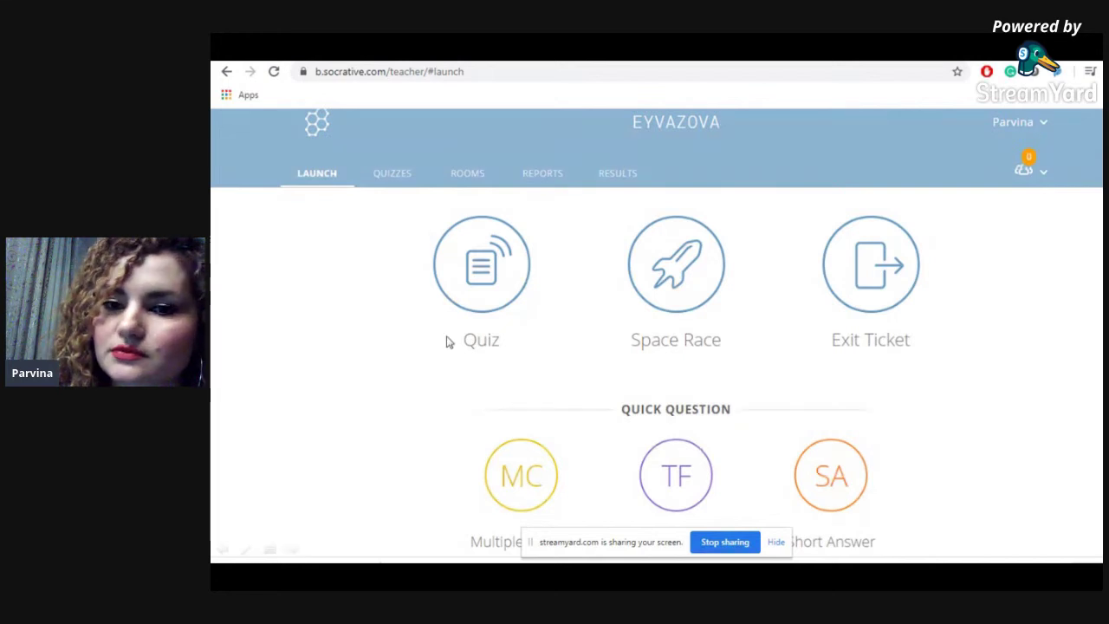
Step: Launch the 'Prepositions of time' quiz with Teacher Paced delivery and Require Names on
left_click(494, 245)
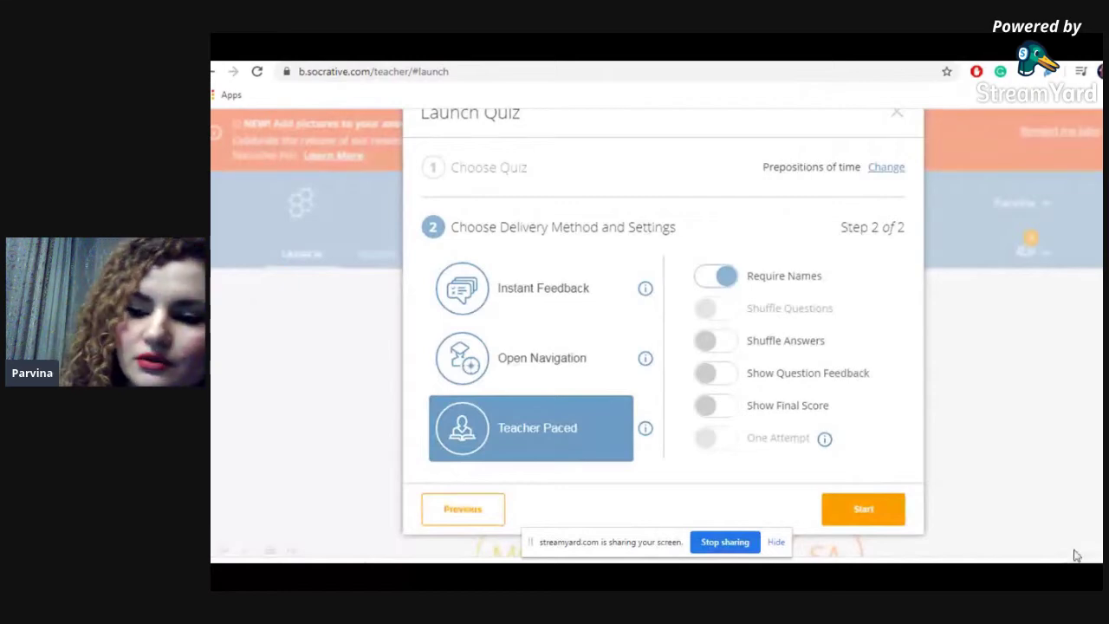
Step: Start the Teacher Paced 'Prepositions of time' quiz for the class
left_click(876, 500)
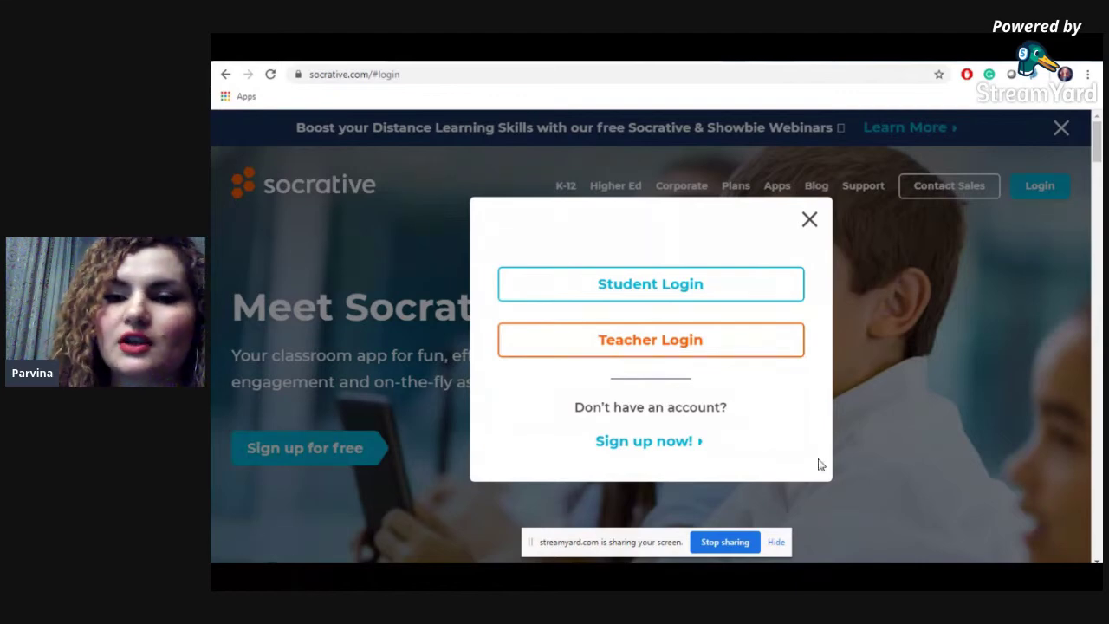
Step: Choose Student Login to join the running quiz as a student
left_click(654, 297)
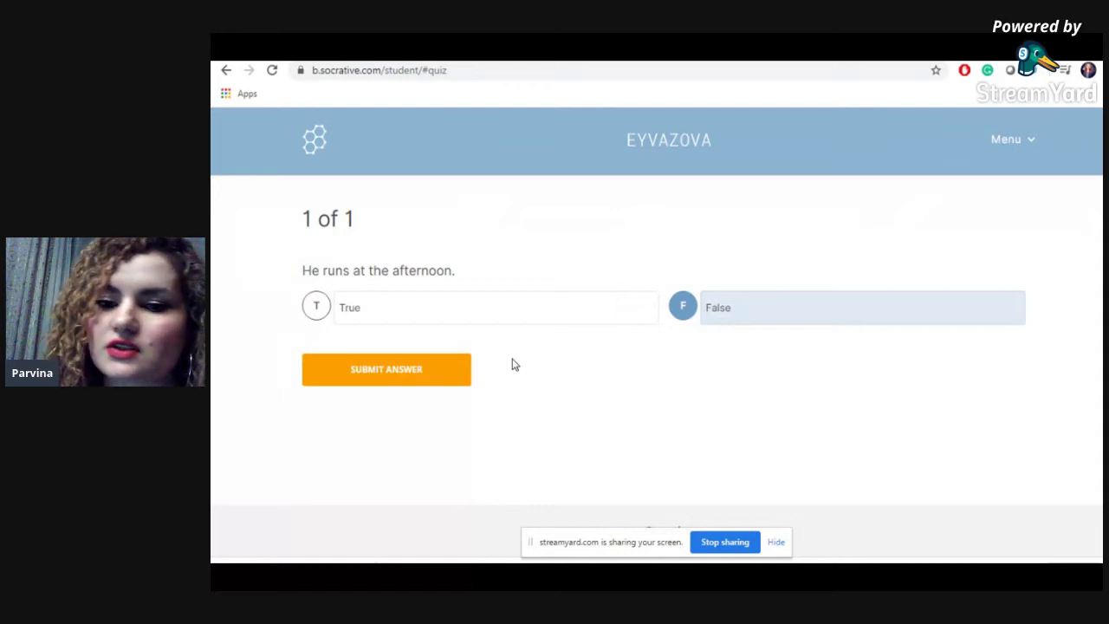
Step: Return to the teacher's Socrative window showing the Launch activity options
key("alt+Tab")
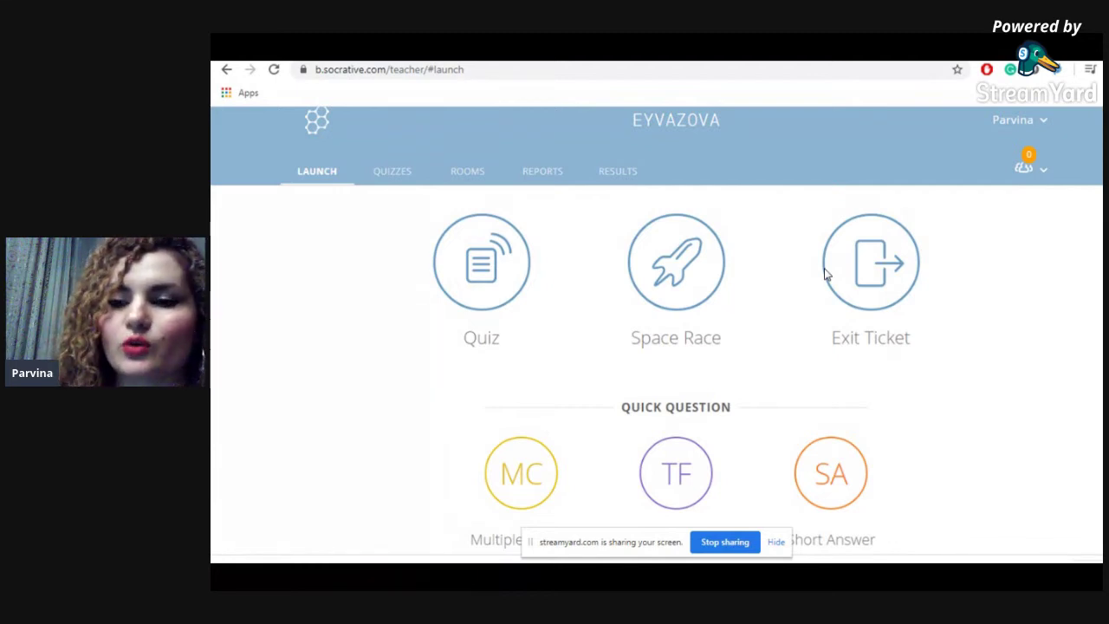
Step: Start an Exit Ticket quiz, move its live results to question 3, then switch to the Kahoot! window
left_click(824, 275)
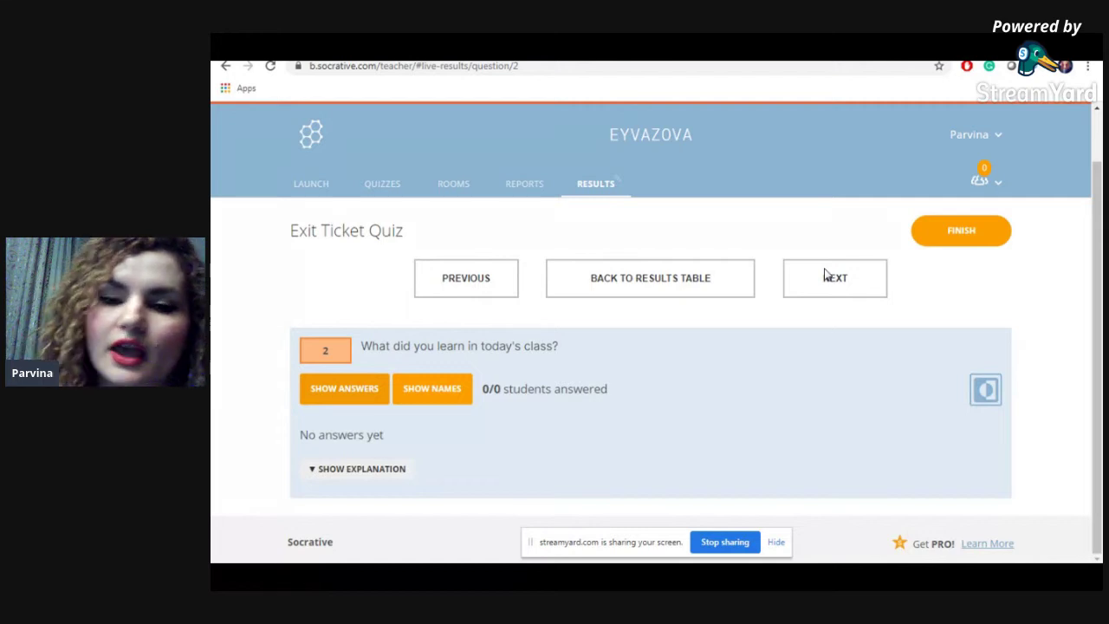
left_click(824, 276)
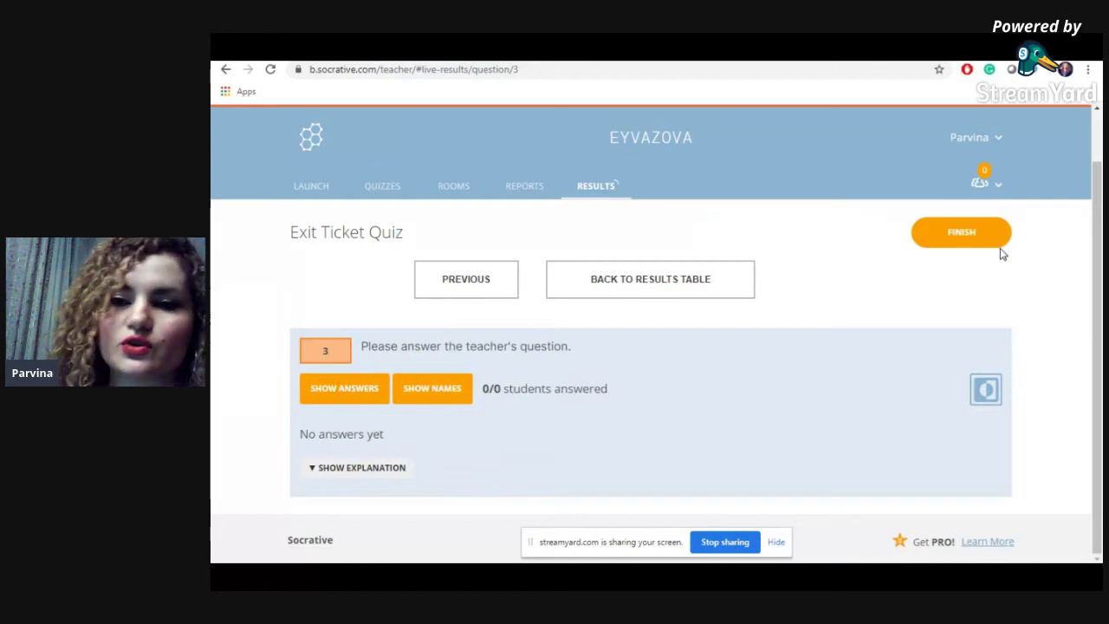
key("alt+Tab")
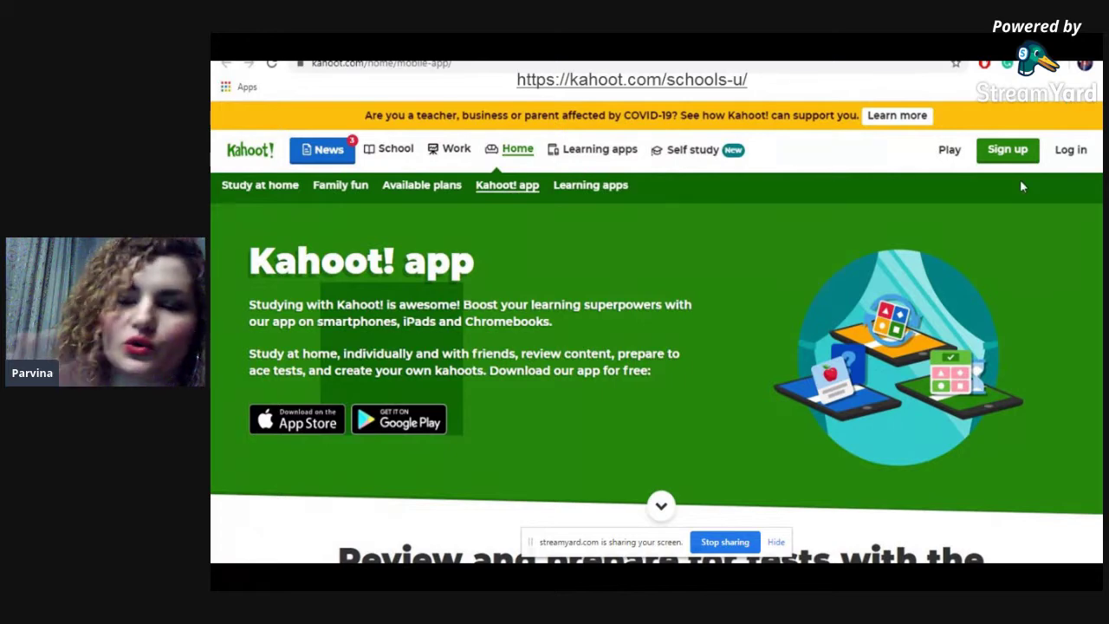
Step: Switch to the Kahoot! dashboard listing 'Answer the questions.' and 'Sustainable goals 2030'
key("alt+Tab")
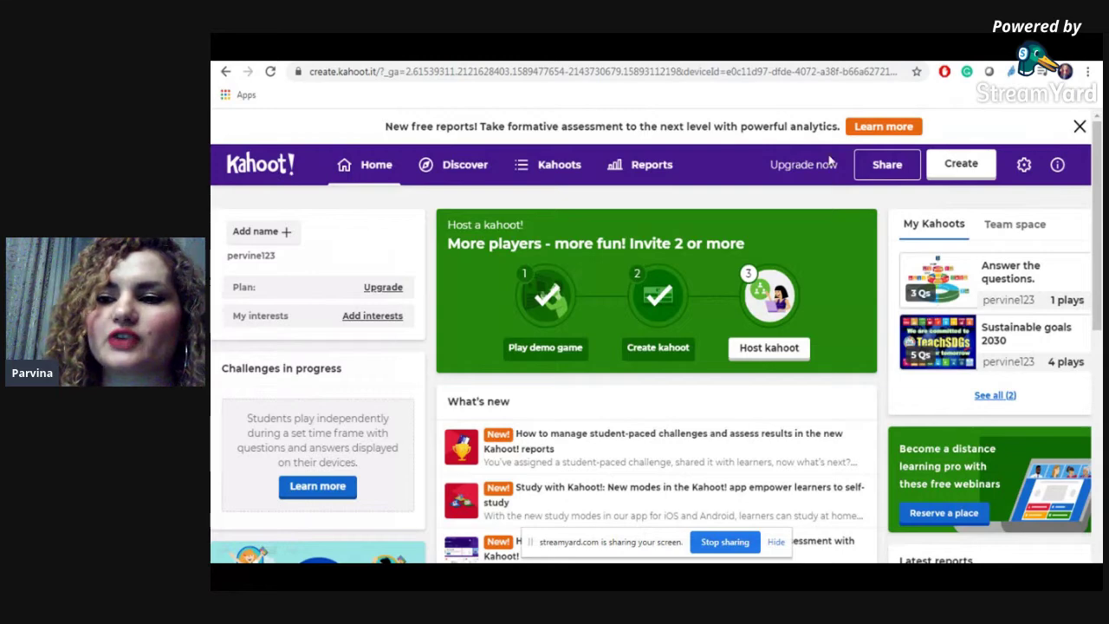
Step: Open the kahoot creator from Create in the dashboard's top bar
left_click(948, 173)
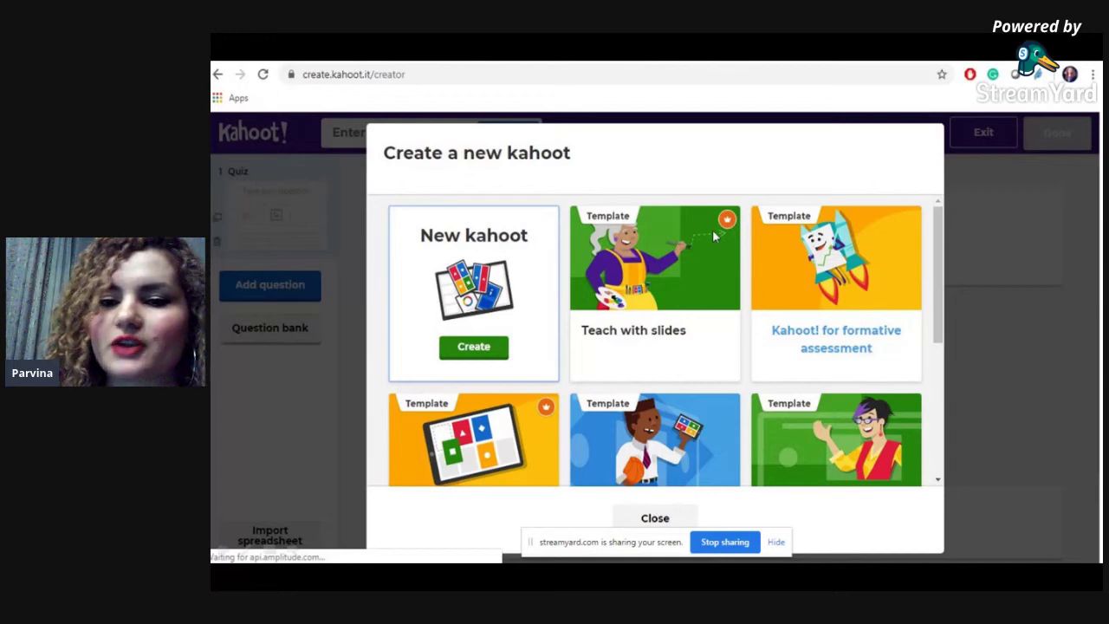
Step: Begin a blank kahoot to build 'Discover the world' with the question 'Who is Magellan?'
left_click(546, 316)
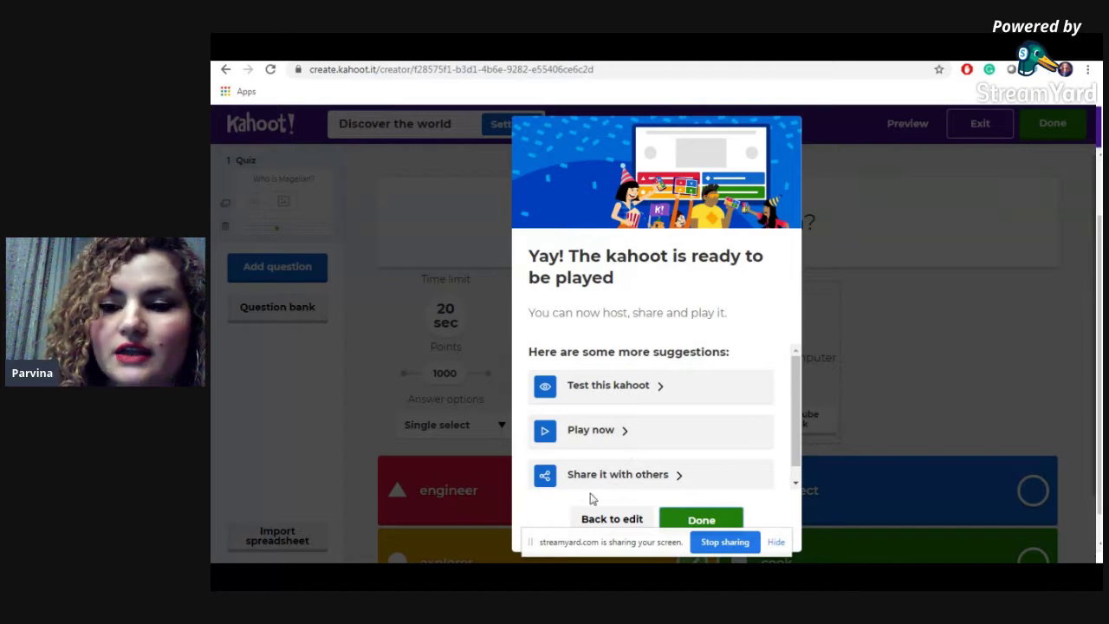
Step: Choose Play now for 'Discover the world', then dismiss the play-mode choice to reach My Kahoots
left_click(606, 425)
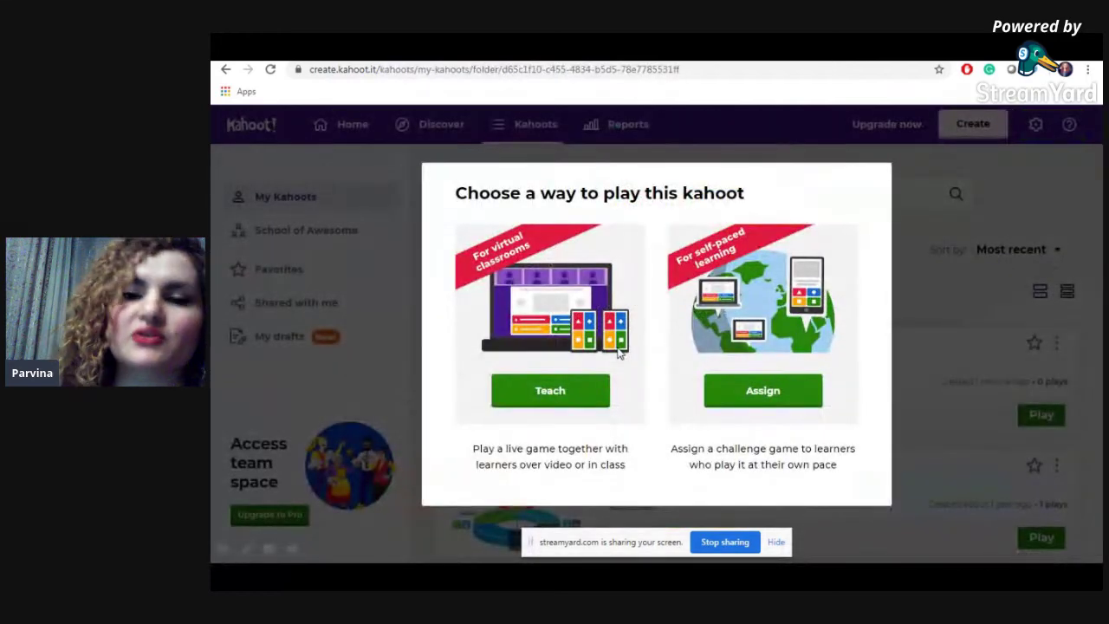
key("Escape")
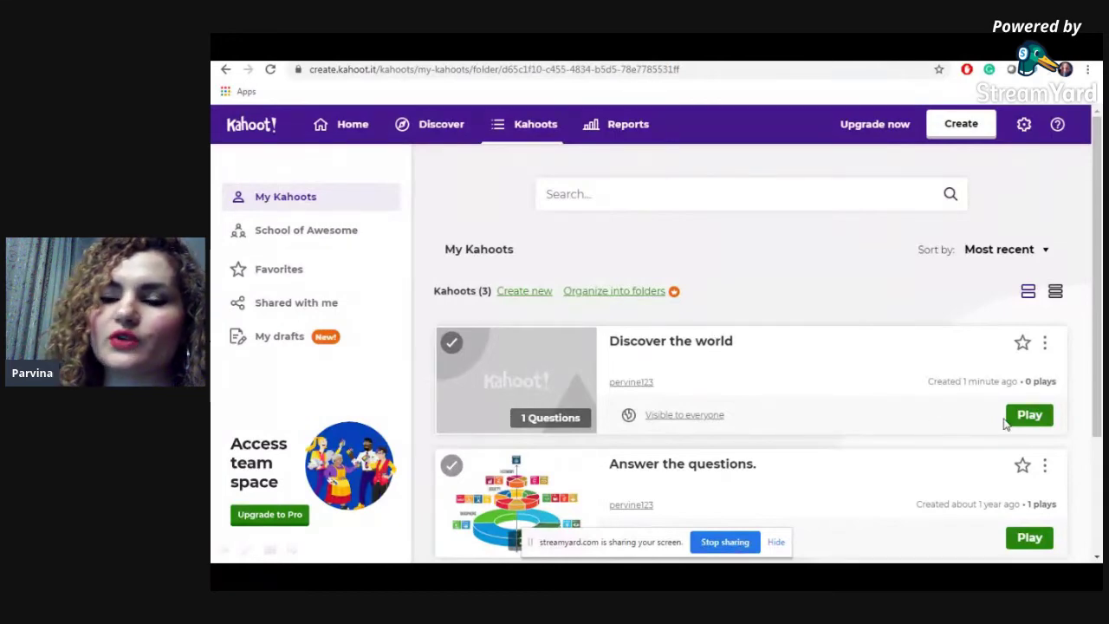
Step: Launch 'Discover the world' for play, reaching the Classic / Team mode options
left_click(862, 394)
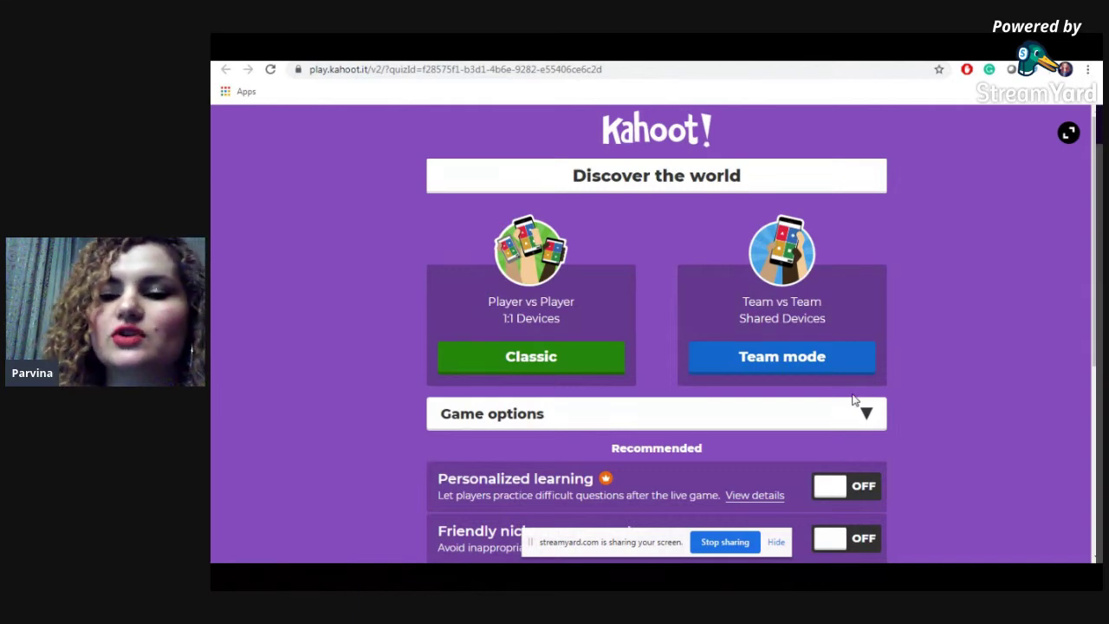
Step: Submit the game PIN on the kahoot.it join page to reach the nickname screen
key("alt+Tab")
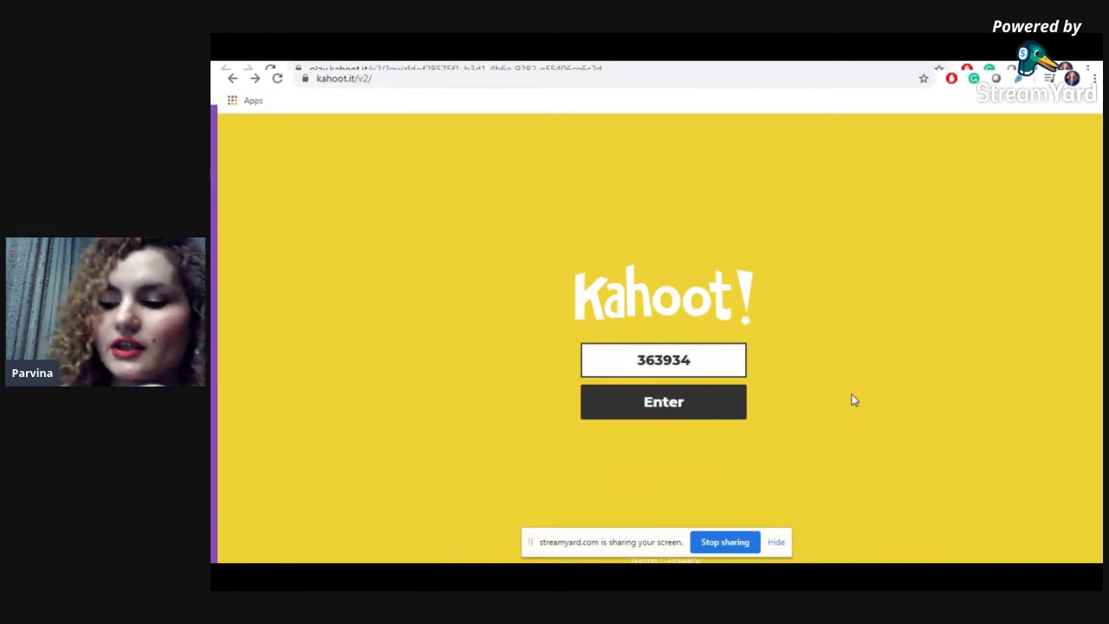
key("alt+Tab")
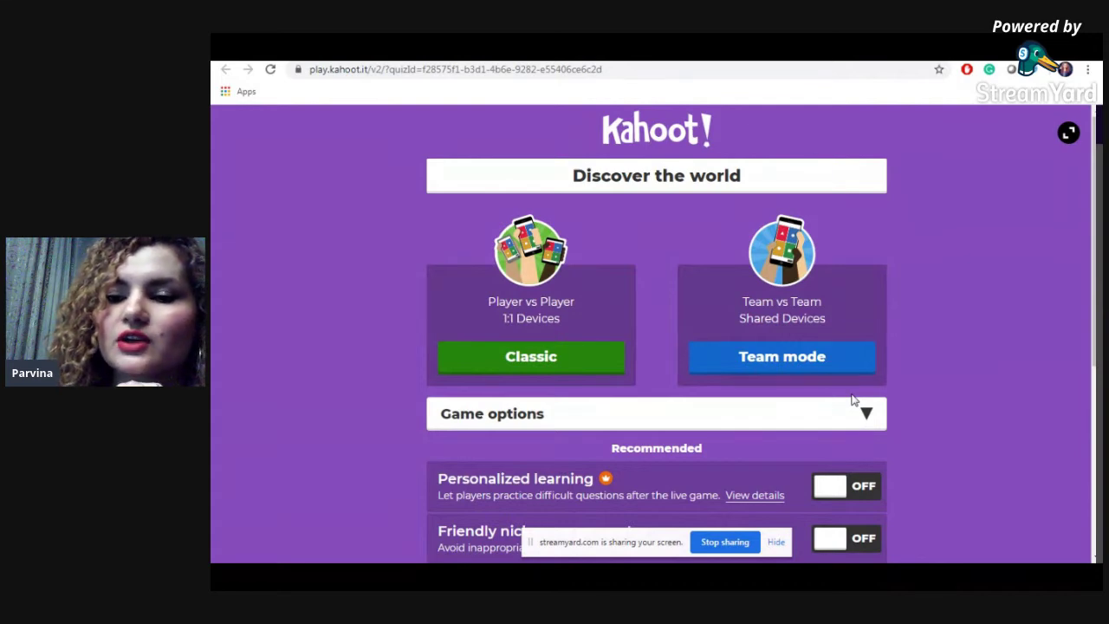
key("alt+Tab")
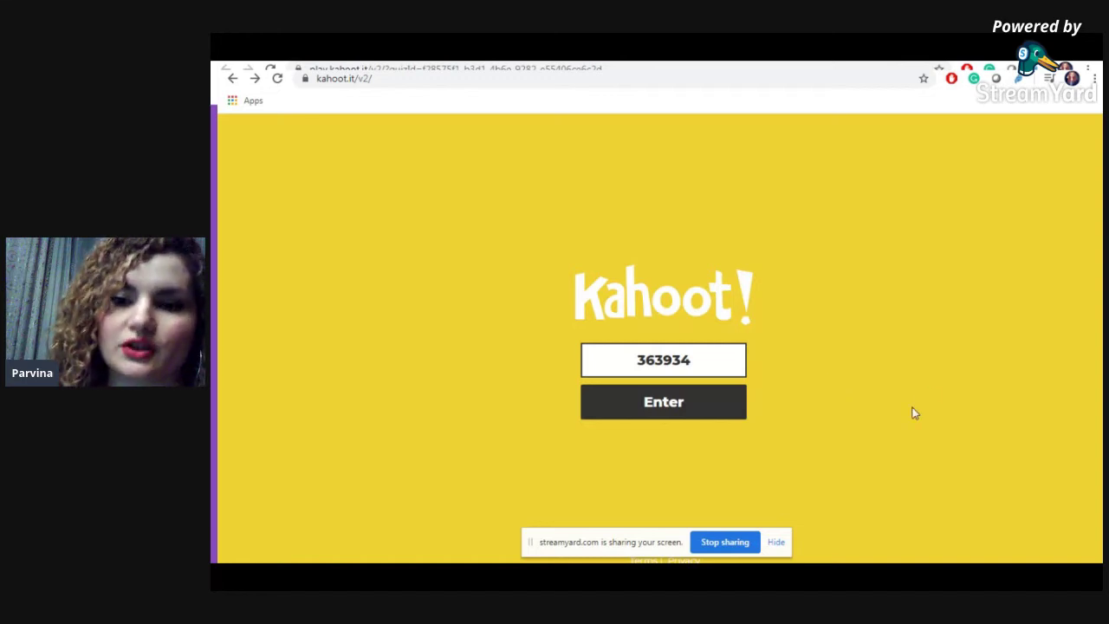
left_click(715, 403)
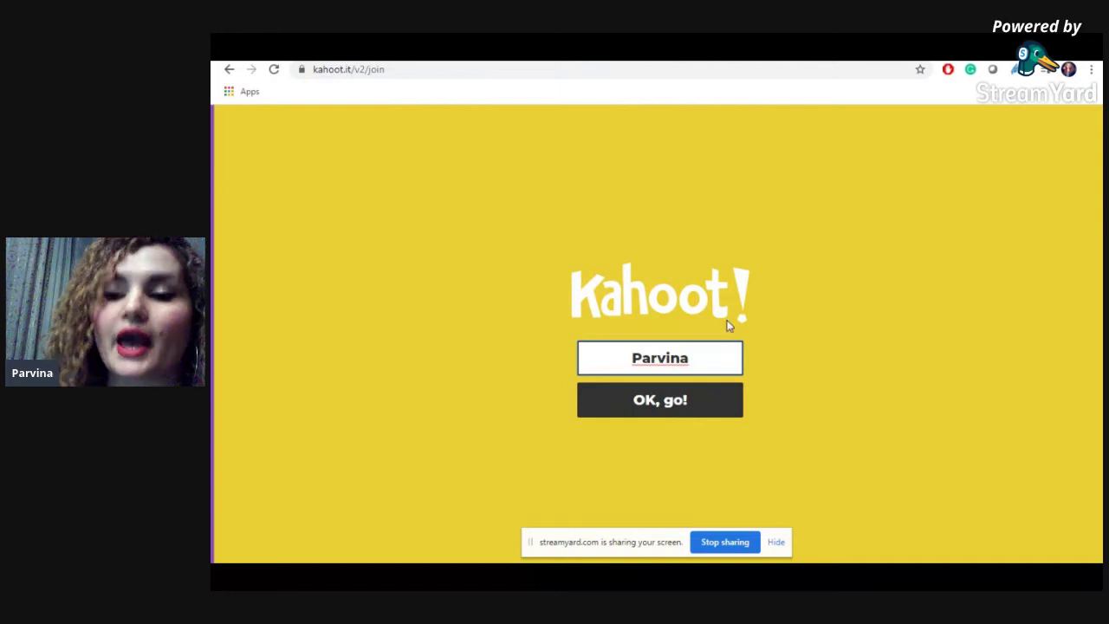